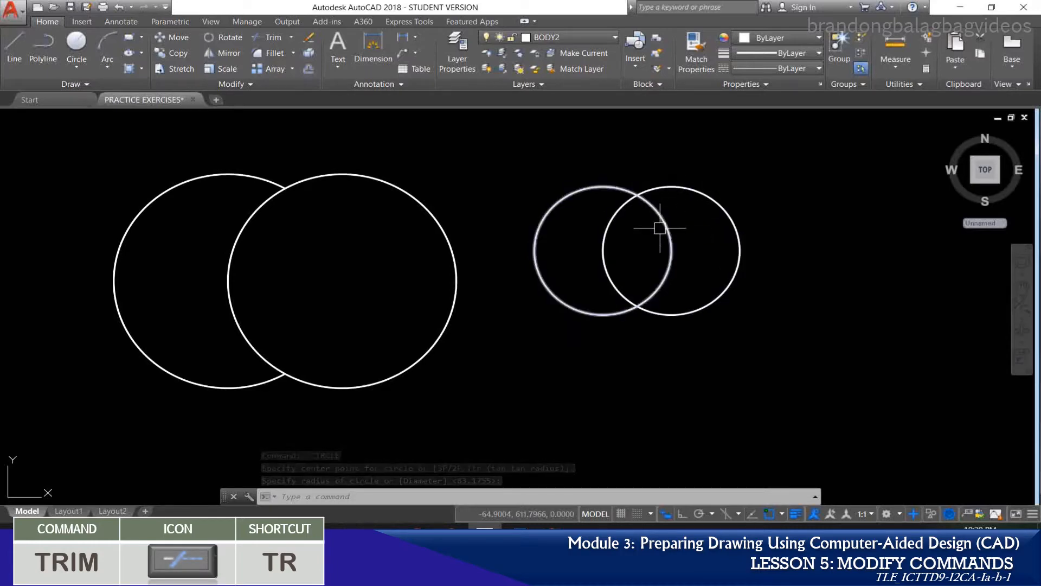
Step: Erase the left circle of the smaller overlapping pair and undo the erasure
{"action": "left_click", "coordinate": [652, 204]}
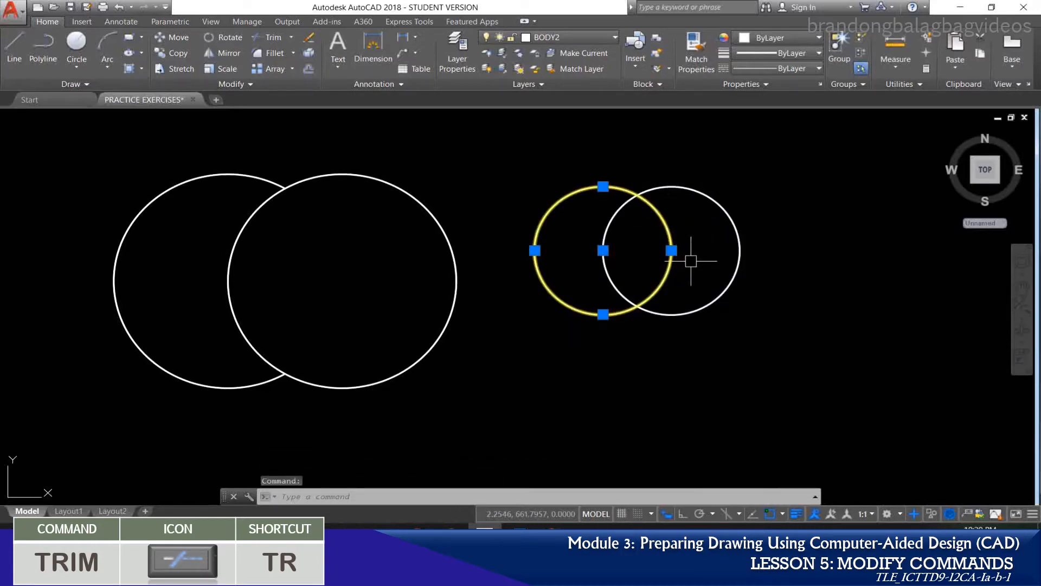
{"action": "key", "text": "Escape"}
{"action": "key", "text": "Escape"}
{"action": "type", "text": "e"}
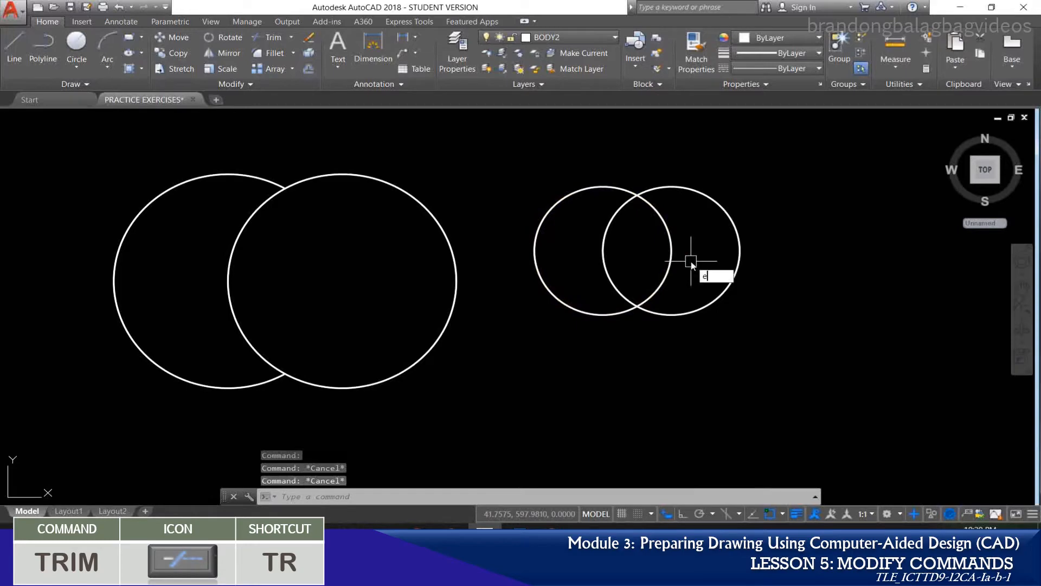
{"action": "key", "text": "Return"}
{"action": "left_click", "coordinate": [672, 249]}
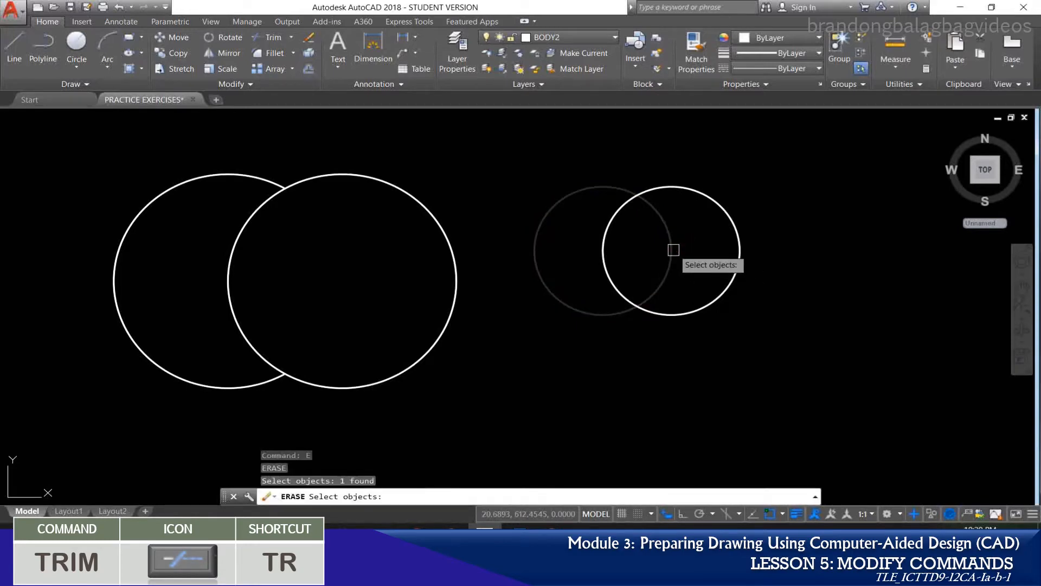
{"action": "key", "text": "Return"}
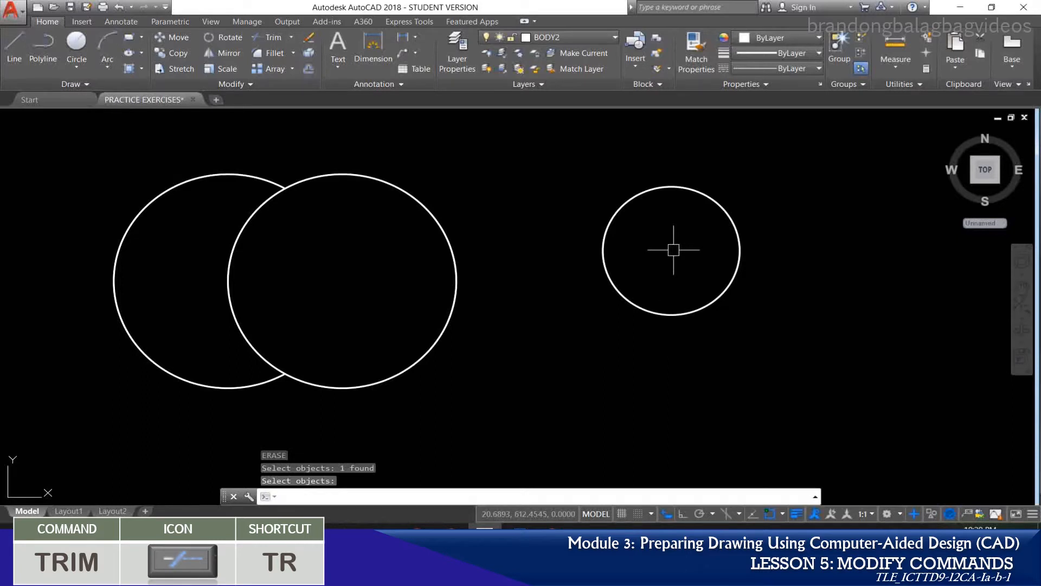
{"action": "key", "text": "ctrl+z"}
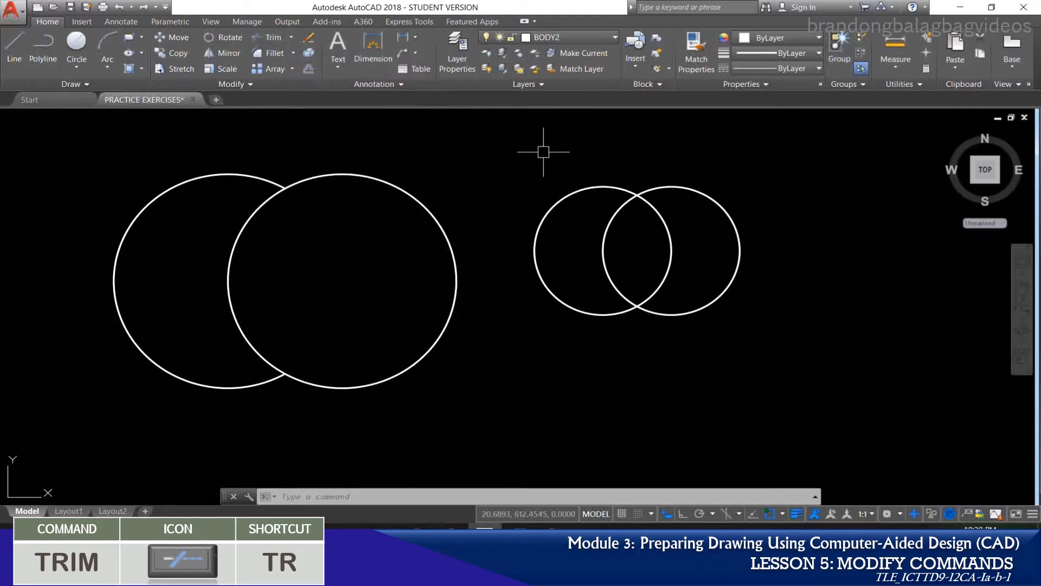
Step: Trim the left small circle's arc inside the right small circle, using only the right circle as cutting edge, and undo the trim
{"action": "type", "text": "TR"}
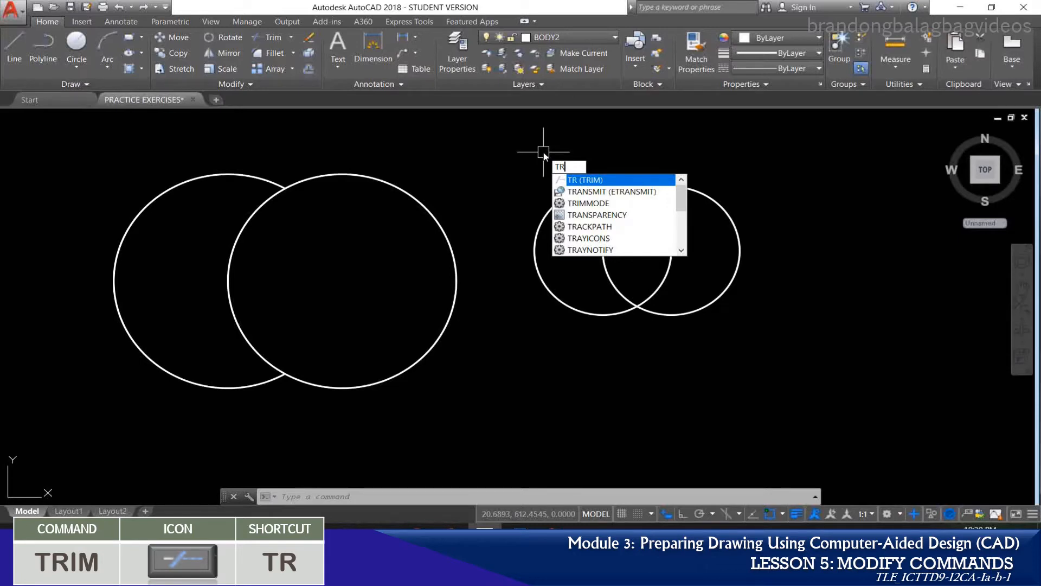
{"action": "key", "text": "Return"}
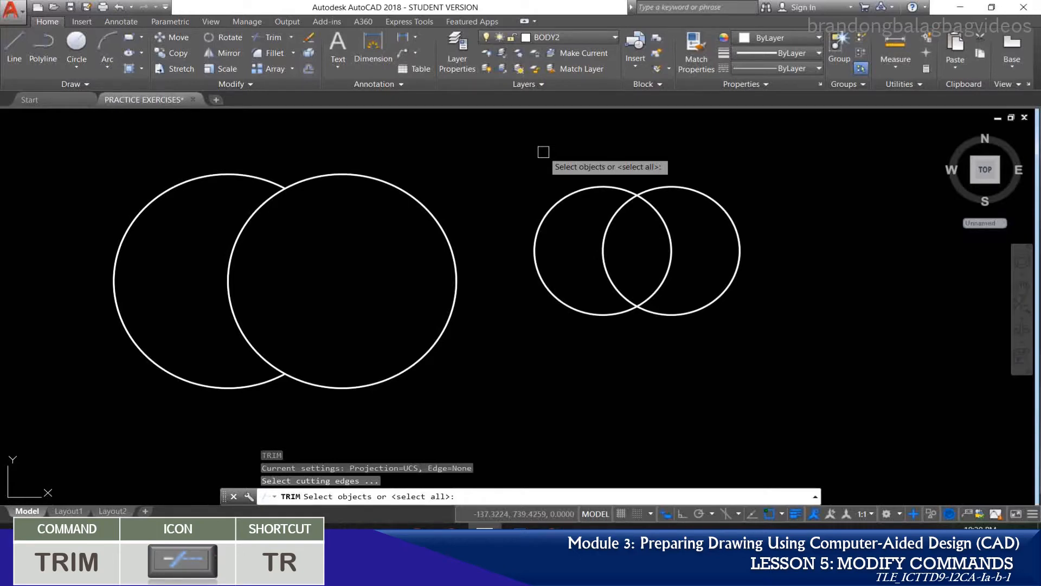
{"action": "left_click", "coordinate": [714, 201]}
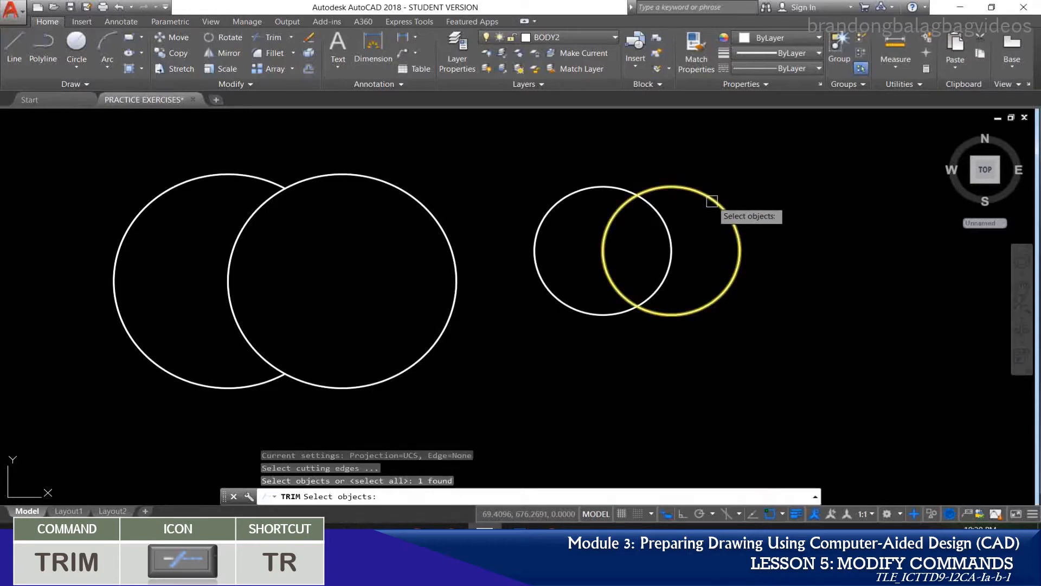
{"action": "key", "text": "Return"}
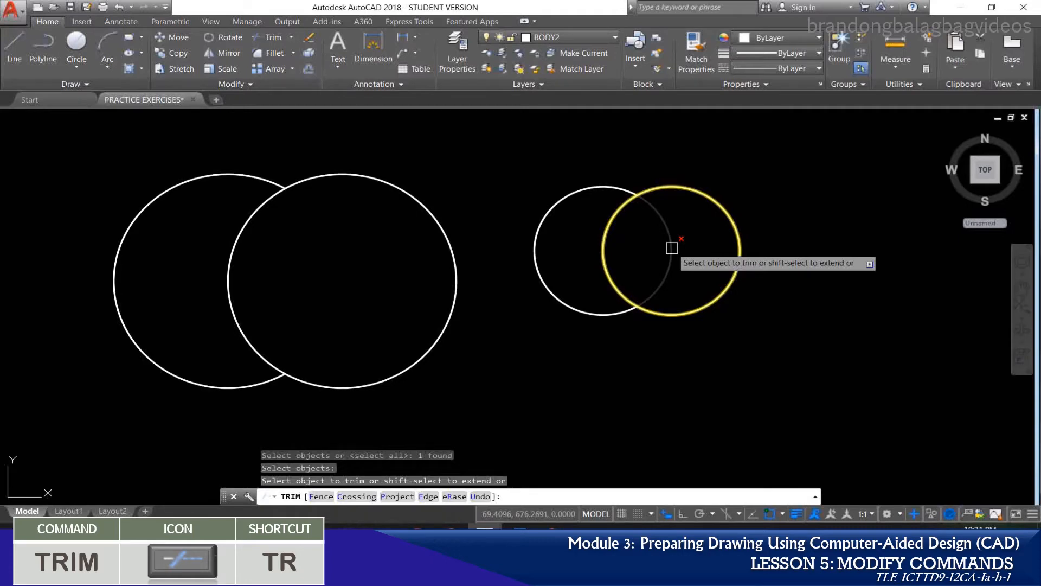
{"action": "left_click", "coordinate": [672, 248]}
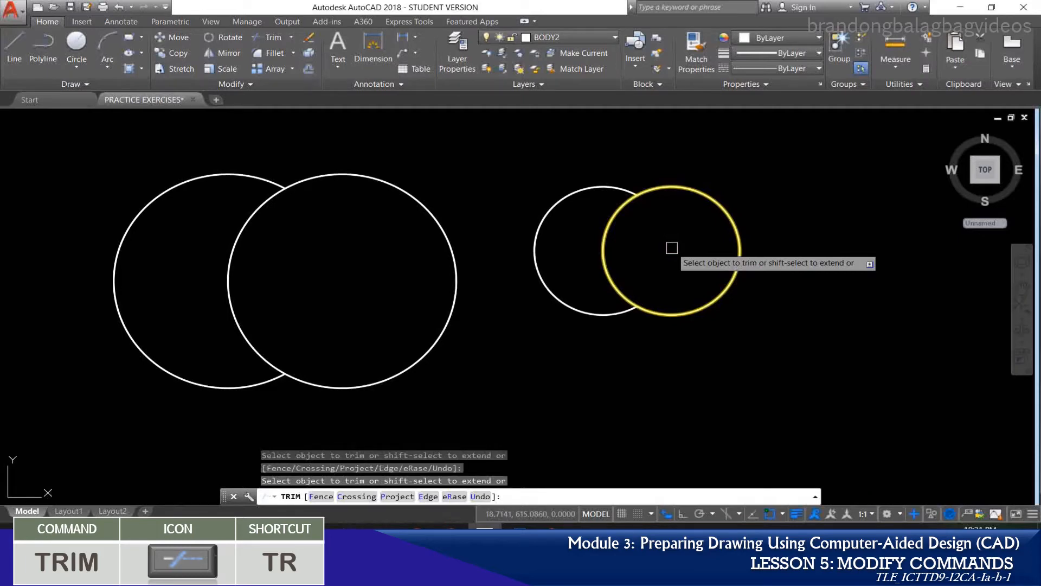
{"action": "key", "text": "Return"}
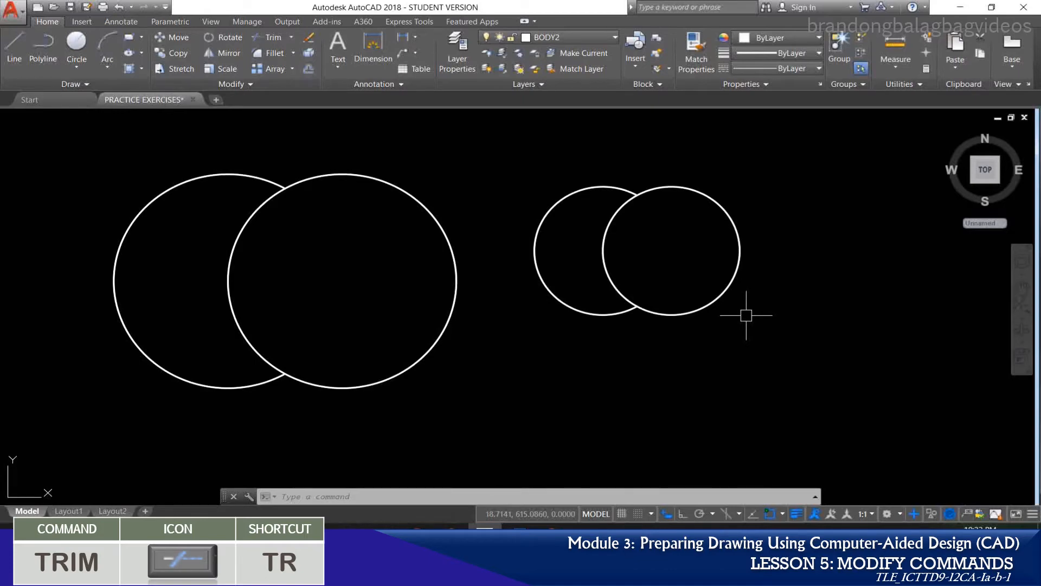
{"action": "key", "text": "ctrl+z"}
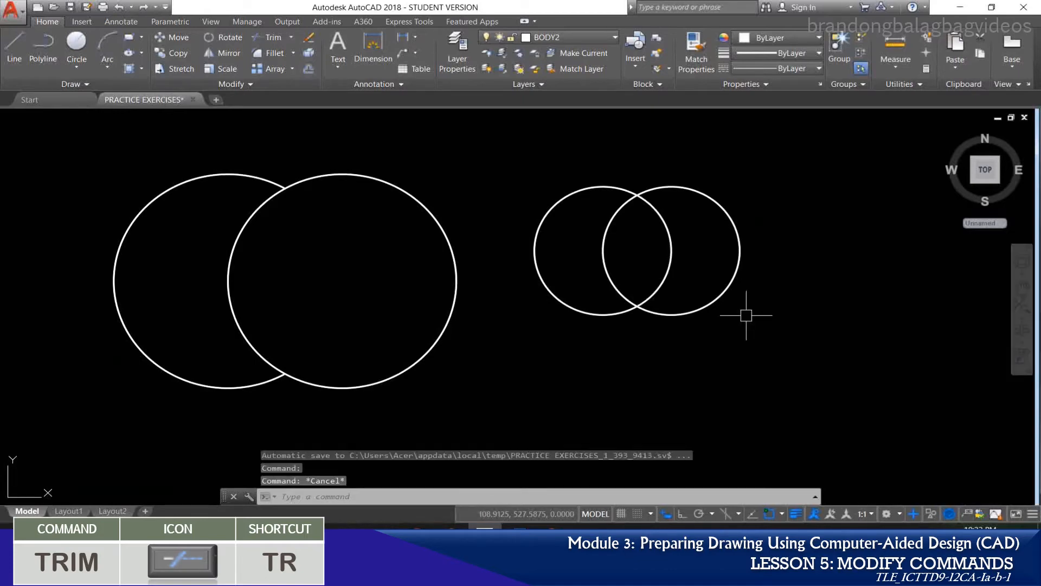
Step: Trim the overlapping arc of the left small circle with all objects as cutting edges, and undo that trim
{"action": "type", "text": "TR"}
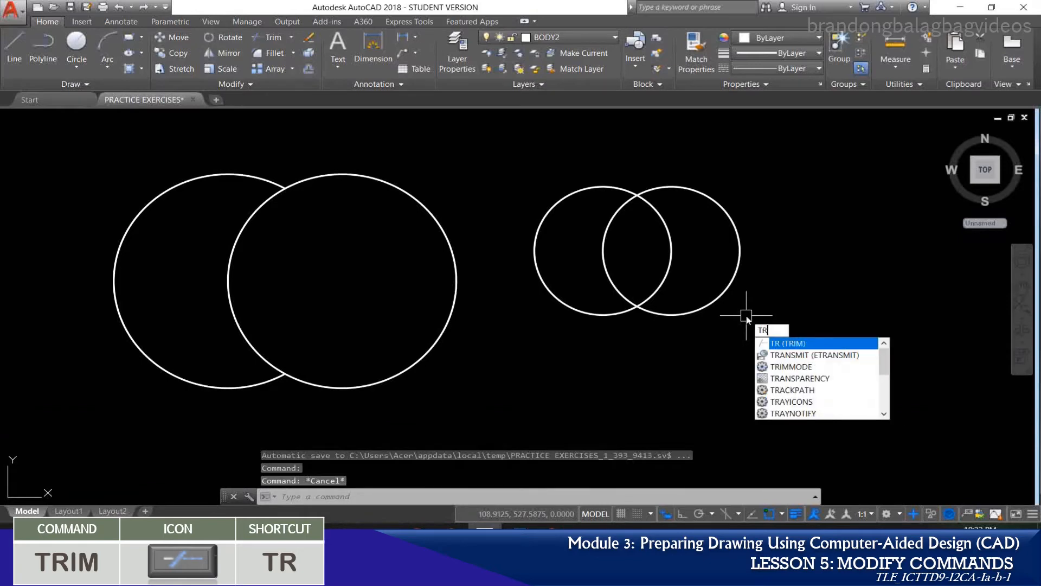
{"action": "key", "text": "Return"}
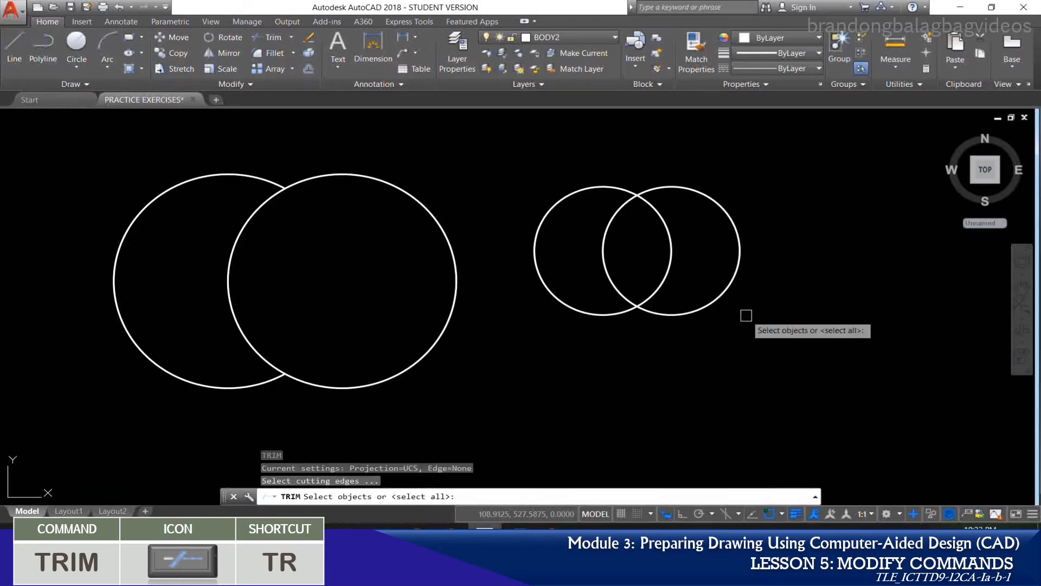
{"action": "key", "text": "Return"}
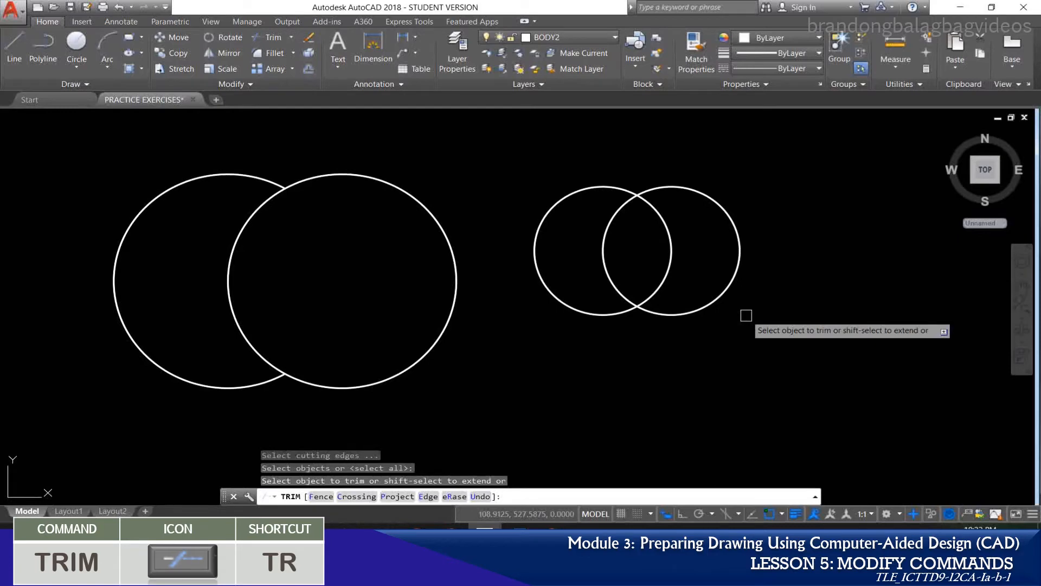
{"action": "left_click", "coordinate": [673, 235]}
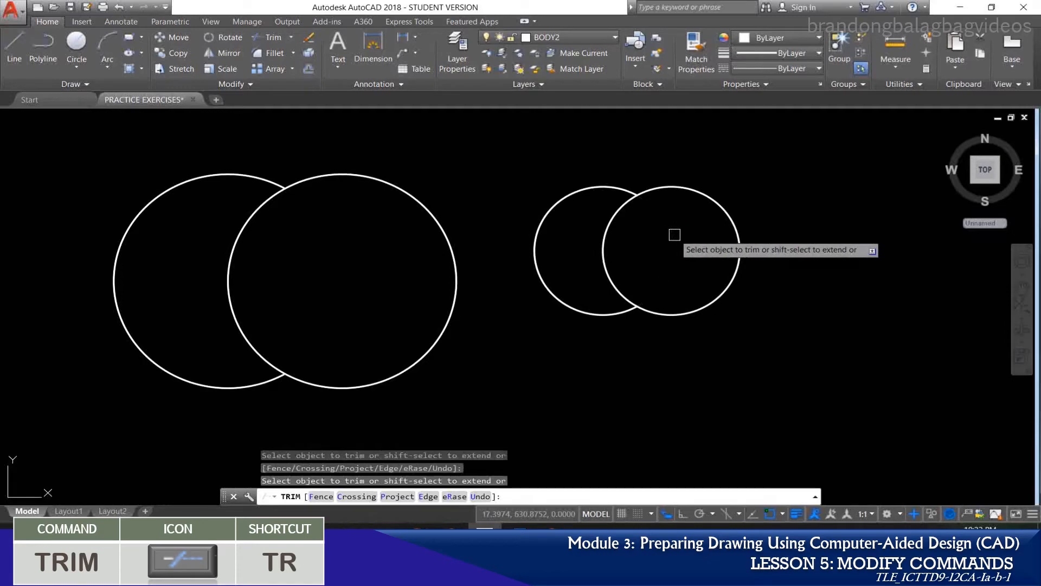
{"action": "key", "text": "Return"}
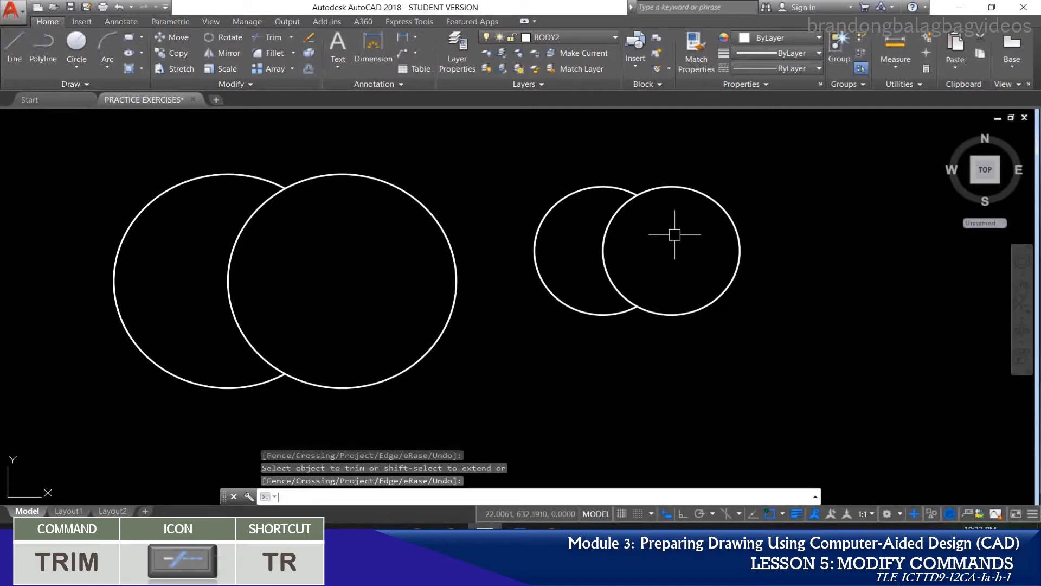
{"action": "key", "text": "ctrl+z"}
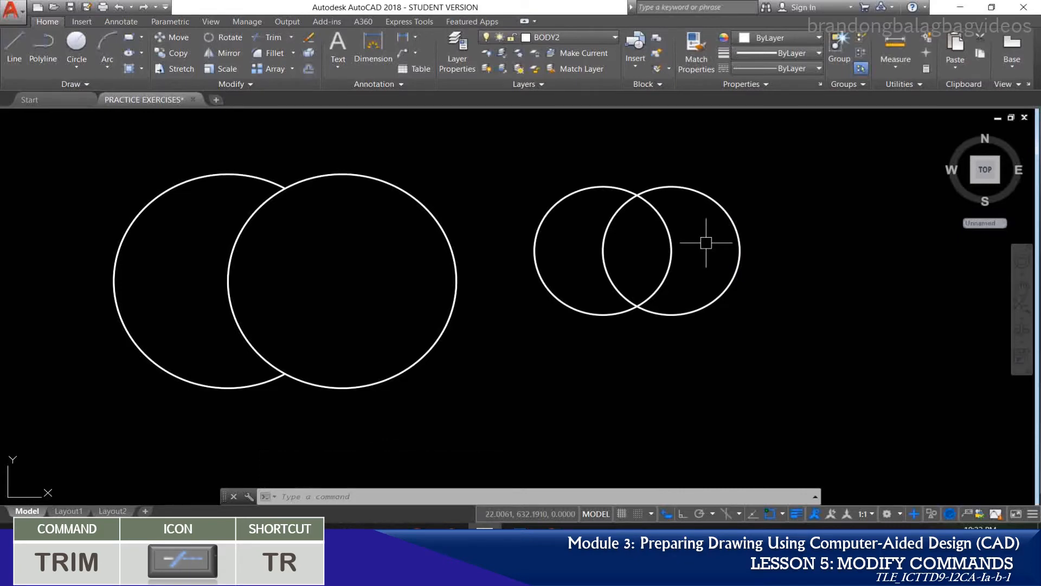
{"action": "key", "text": "Escape"}
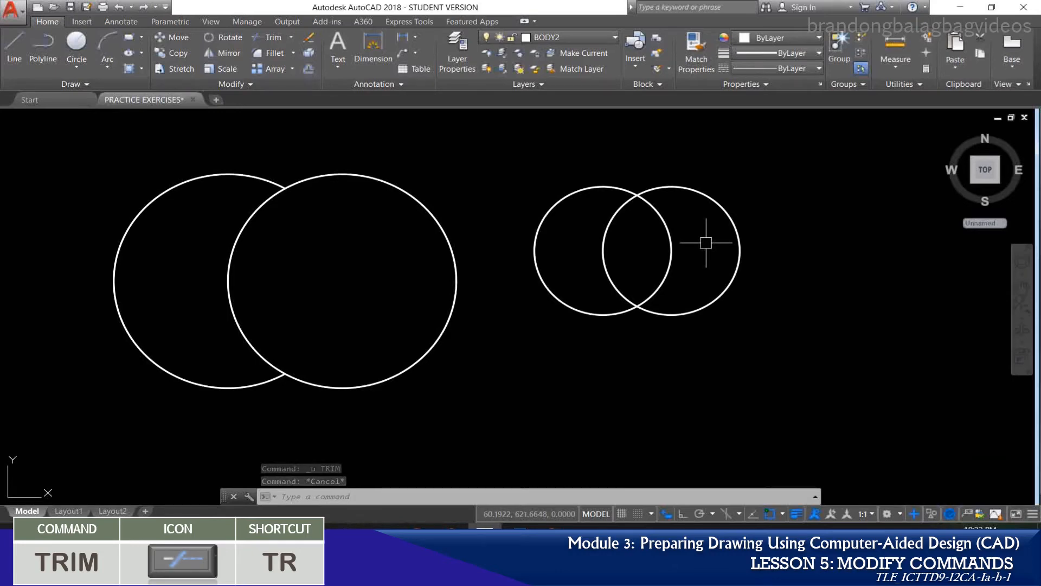
Step: Trim away the left small circle's arc inside the right small circle, with all objects as cutting edges
{"action": "type", "text": "tr"}
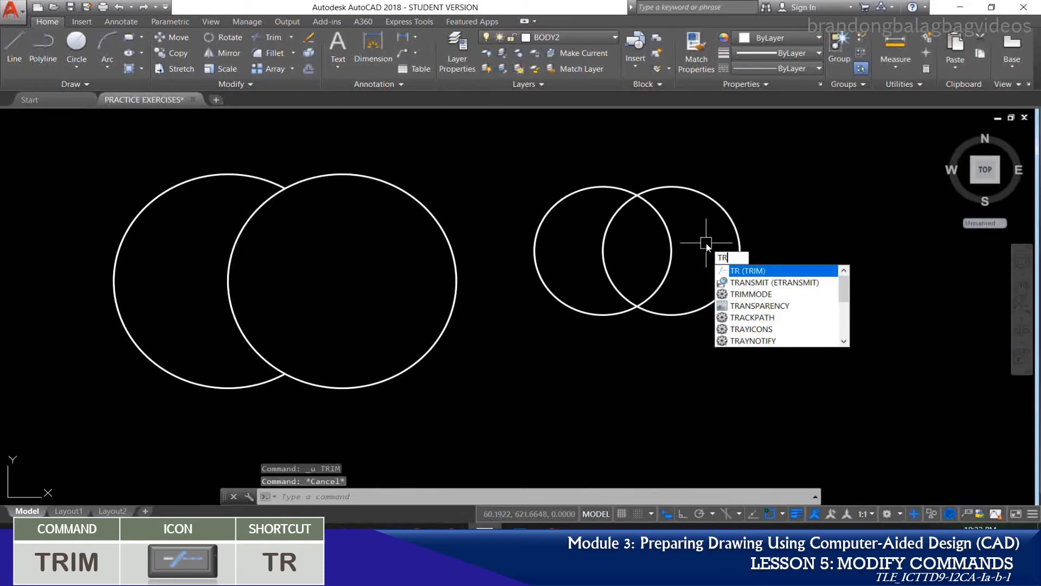
{"action": "key", "text": "Return"}
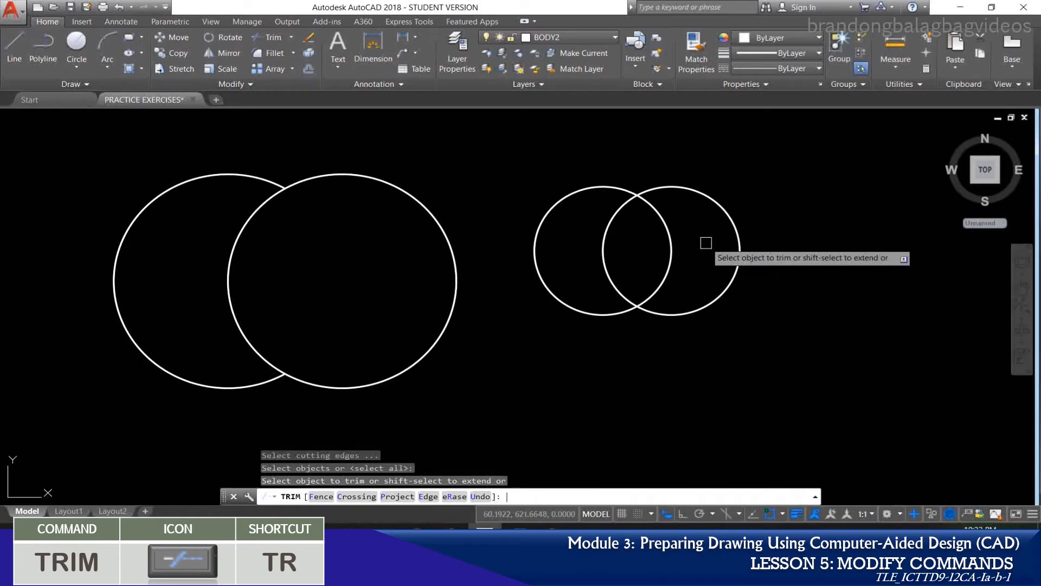
{"action": "left_click", "coordinate": [671, 245]}
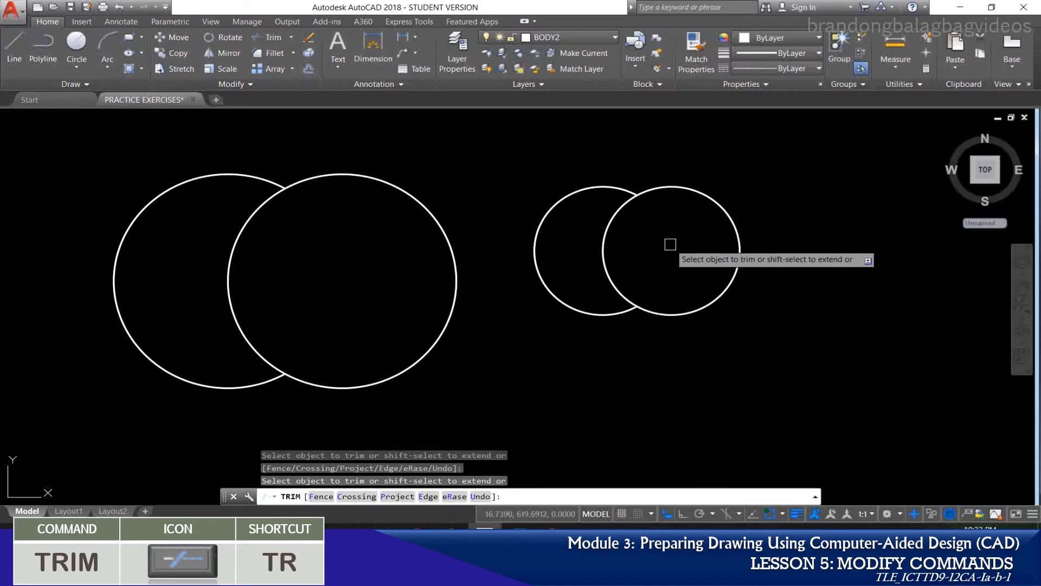
{"action": "key", "text": "Return"}
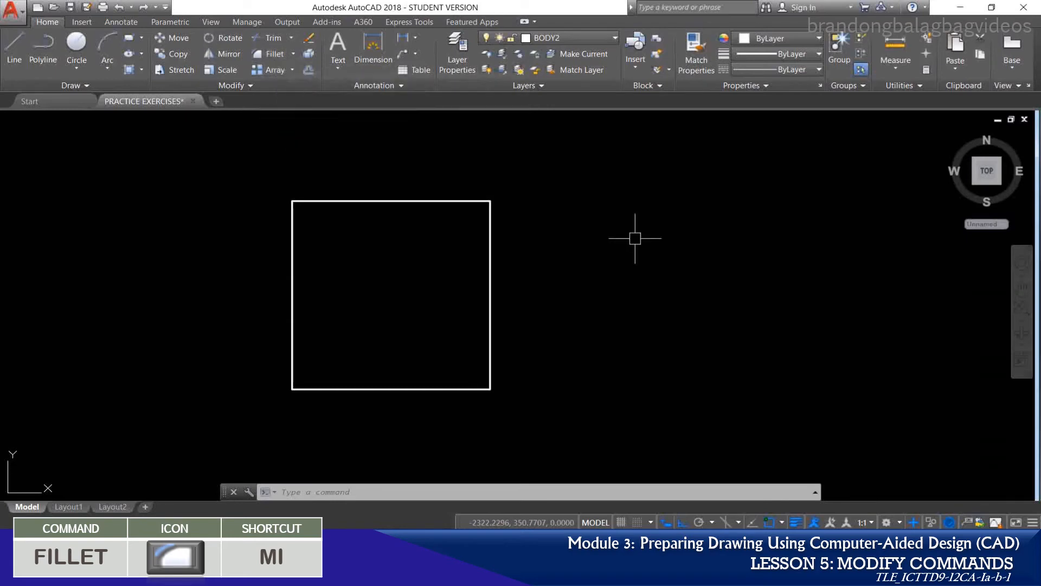
Step: Fillet the square's upper-right corner between its top and right edges with a radius of 5
{"action": "type", "text": "F"}
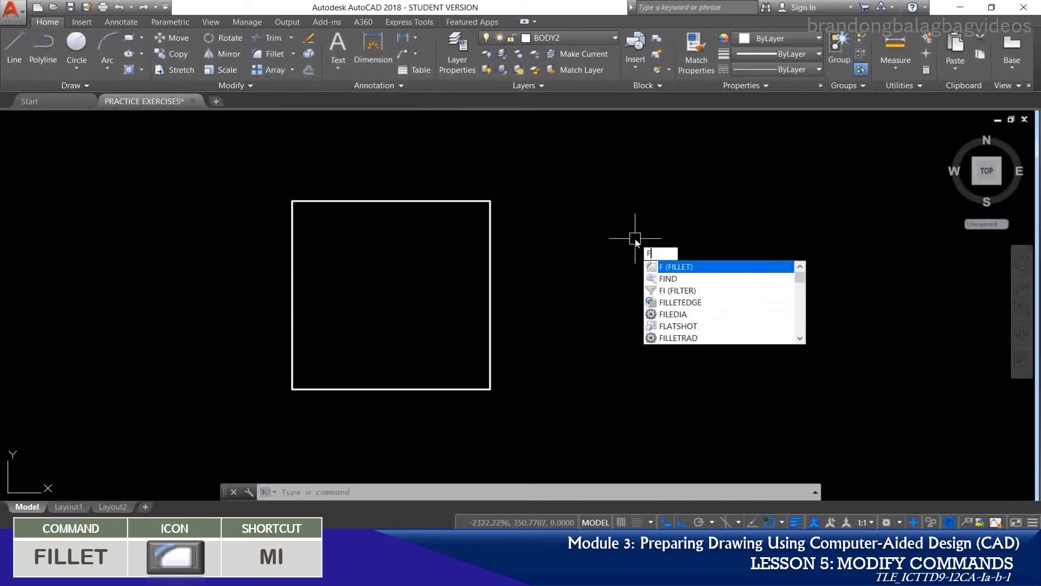
{"action": "key", "text": "Return"}
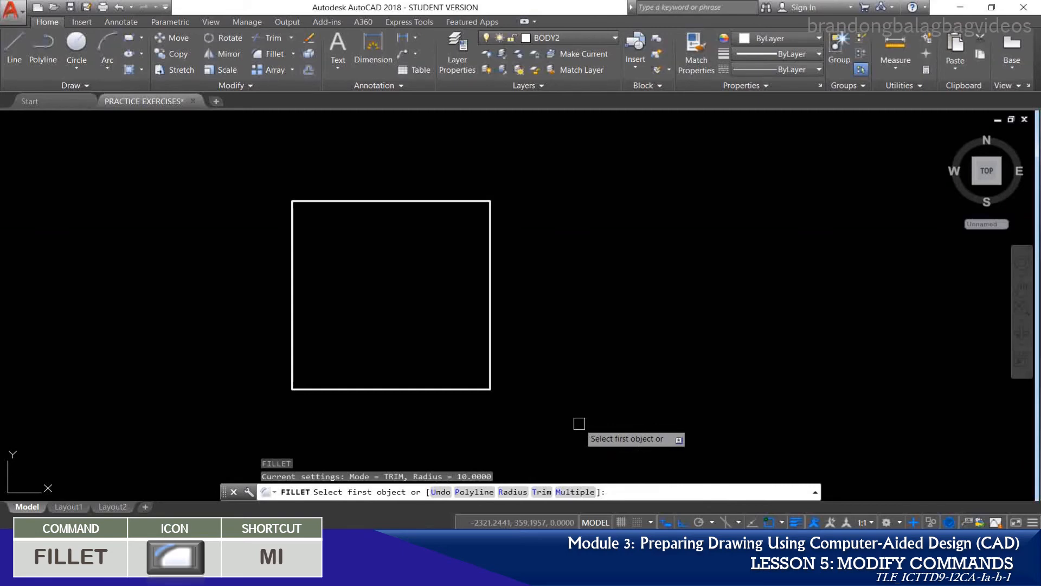
{"action": "type", "text": "R"}
{"action": "key", "text": "Return"}
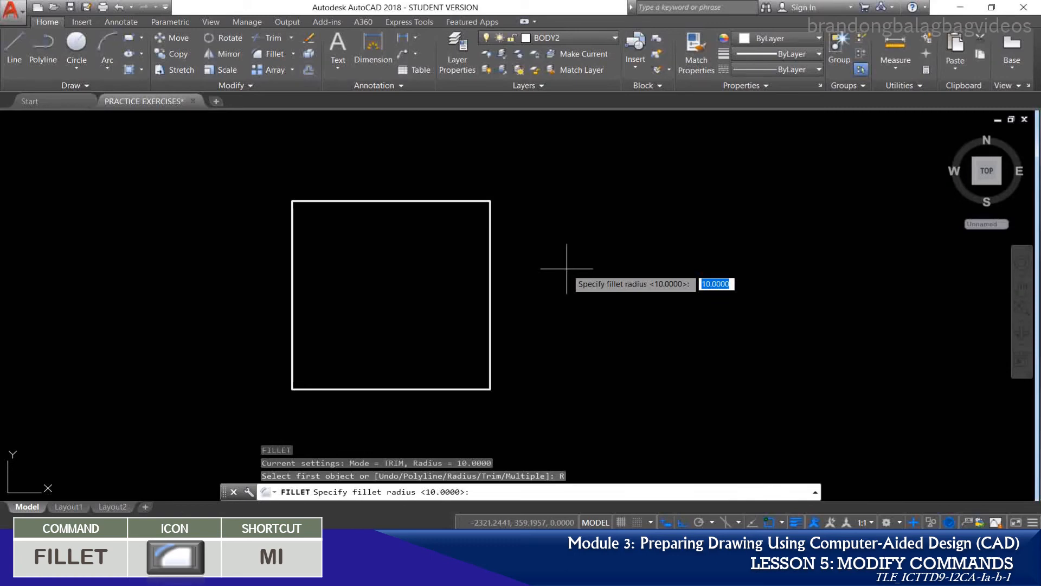
{"action": "type", "text": "5"}
{"action": "key", "text": "Return"}
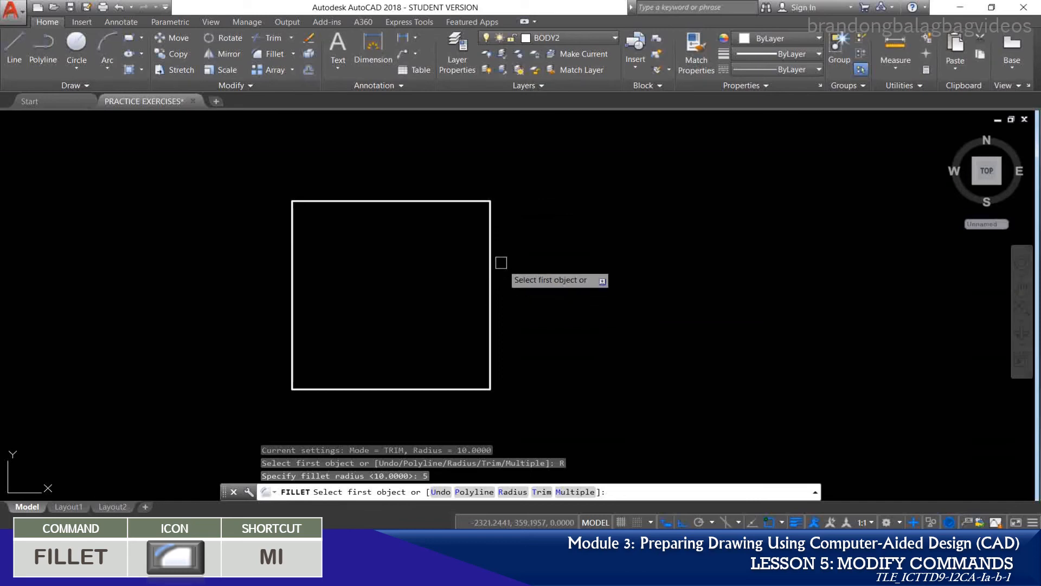
{"action": "left_click", "coordinate": [440, 202]}
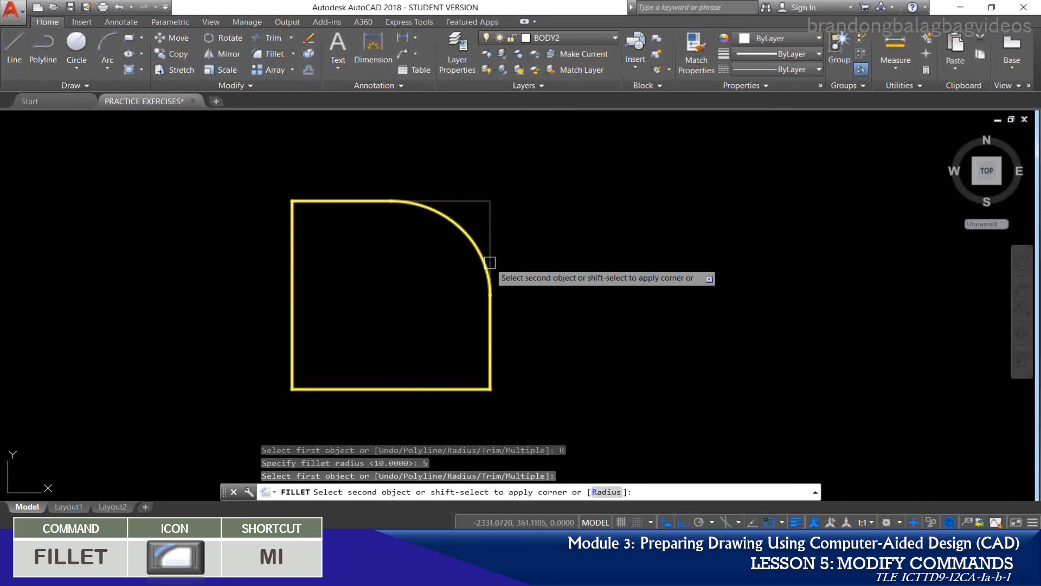
{"action": "left_click", "coordinate": [490, 262]}
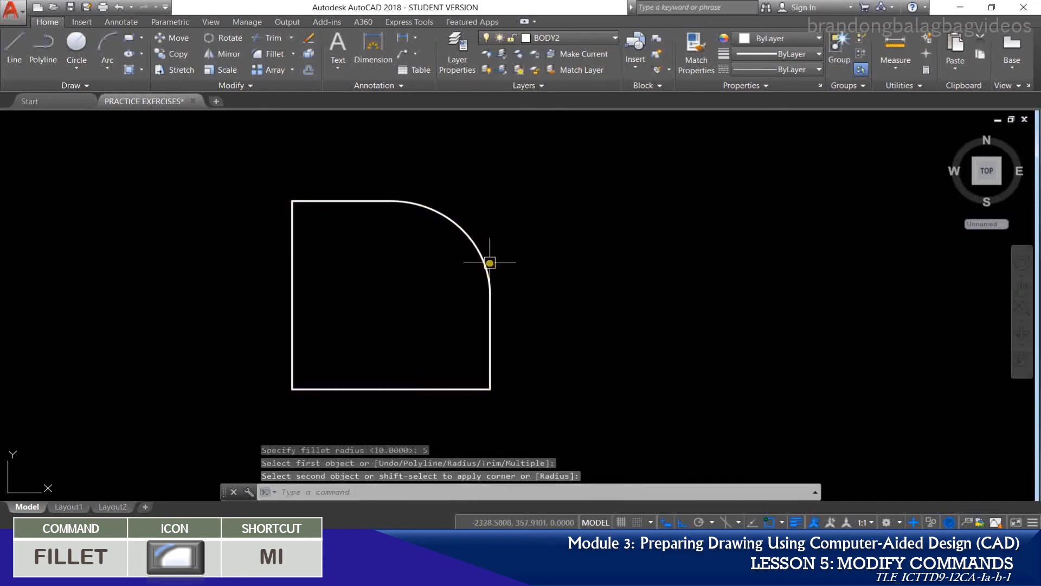